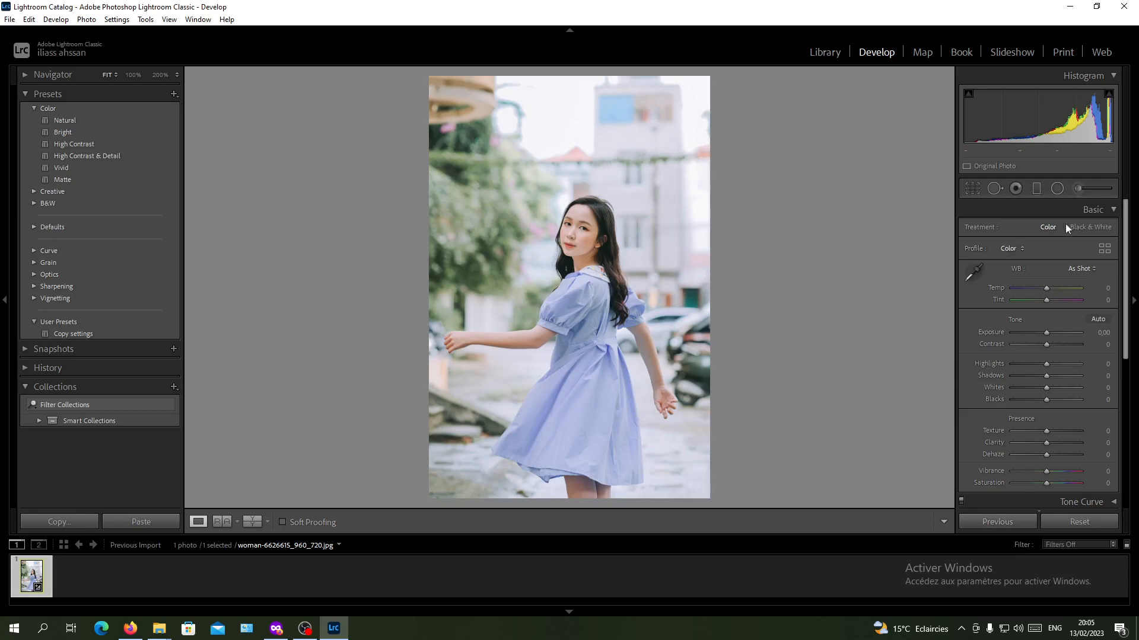
Step: Paint an adjustment brush mask with Exposure -4.00 over the whole photo and show the mask overlay
click(1078, 188)
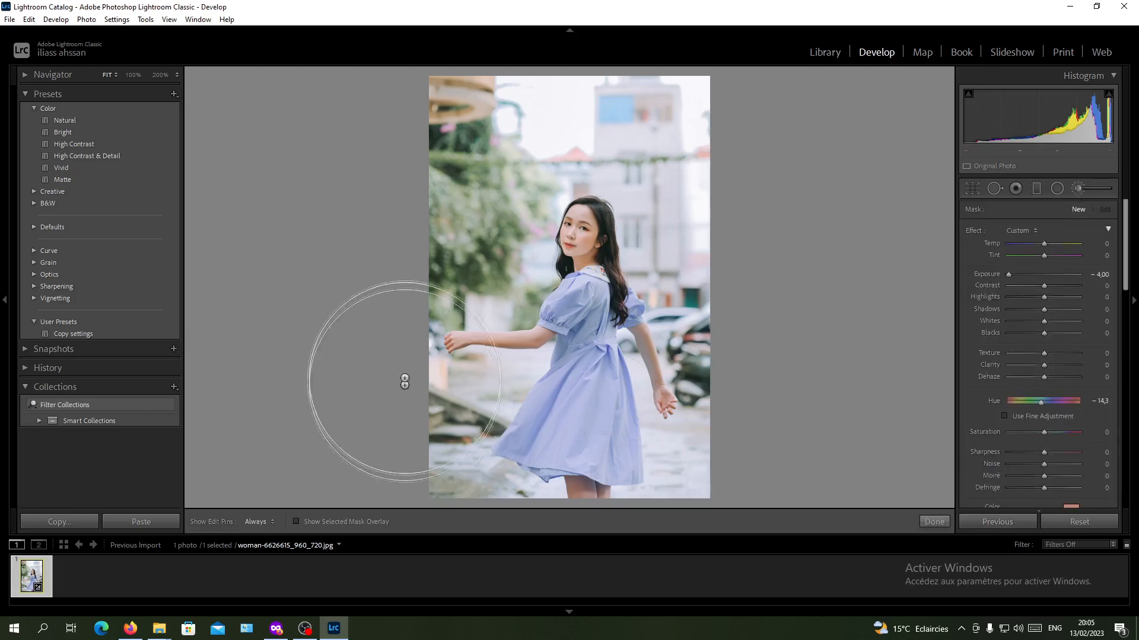
mouse_move(454, 127)
mouse_down()
mouse_move(570, 151)
mouse_move(676, 147)
mouse_move(516, 158)
mouse_move(383, 309)
mouse_move(525, 358)
mouse_move(649, 425)
mouse_move(656, 417)
mouse_move(369, 417)
mouse_move(402, 318)
mouse_up()
key(o)
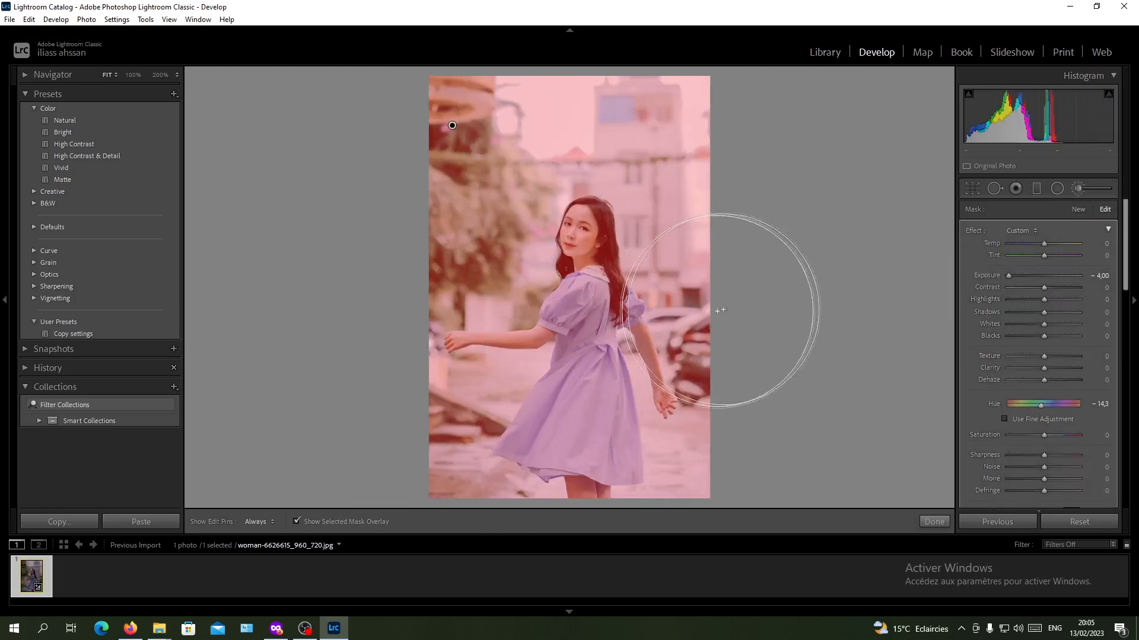
Step: Shrink the brush and erase the mask from the woman's face and the middle of her dress
scroll(588, 324, down, 4)
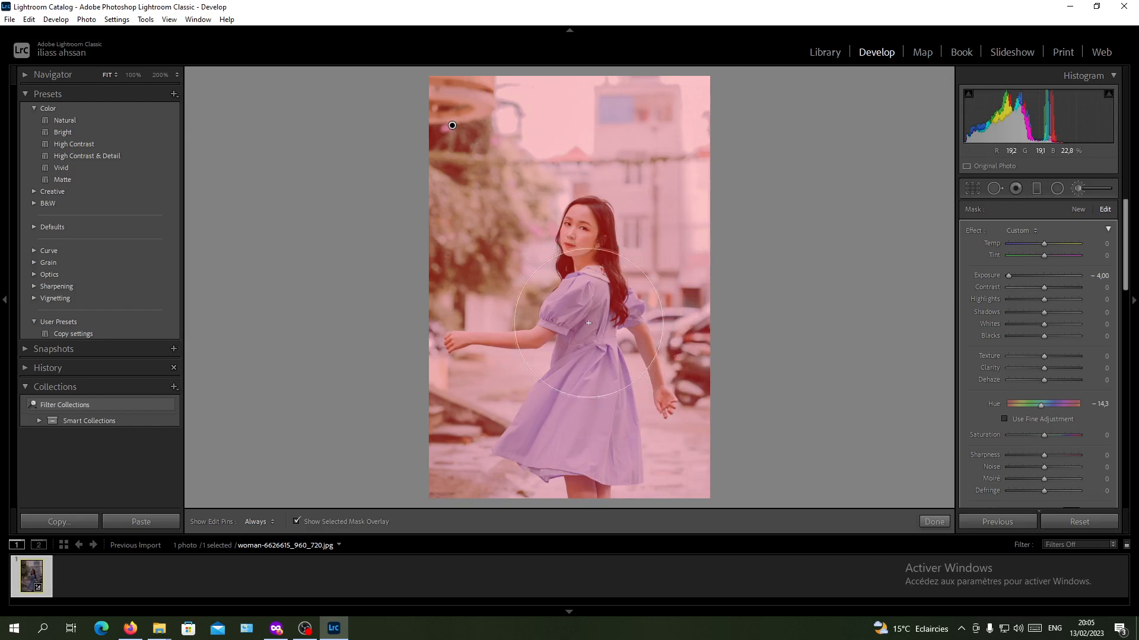
scroll(603, 305, down, 2)
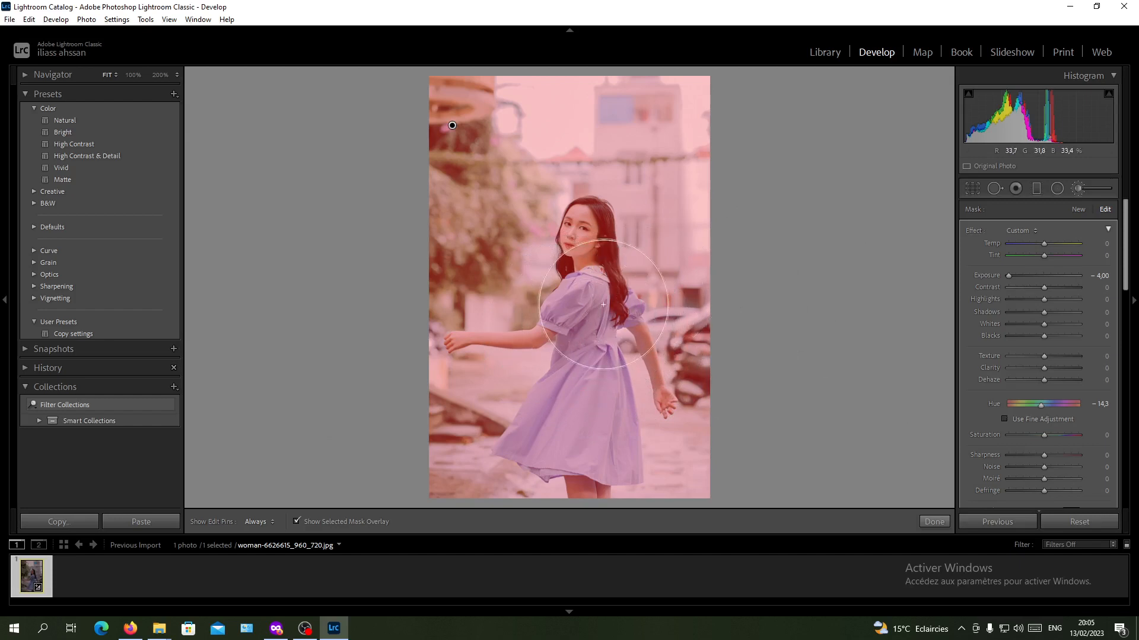
scroll(582, 325, down, 5)
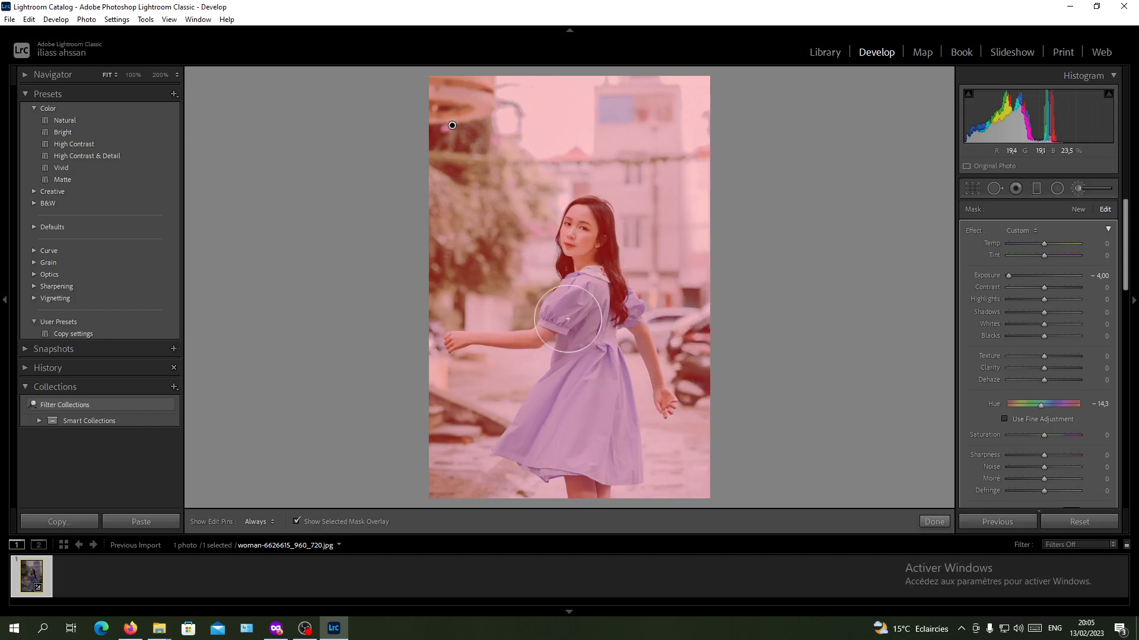
scroll(575, 314, down, 2)
scroll(589, 228, up, 2)
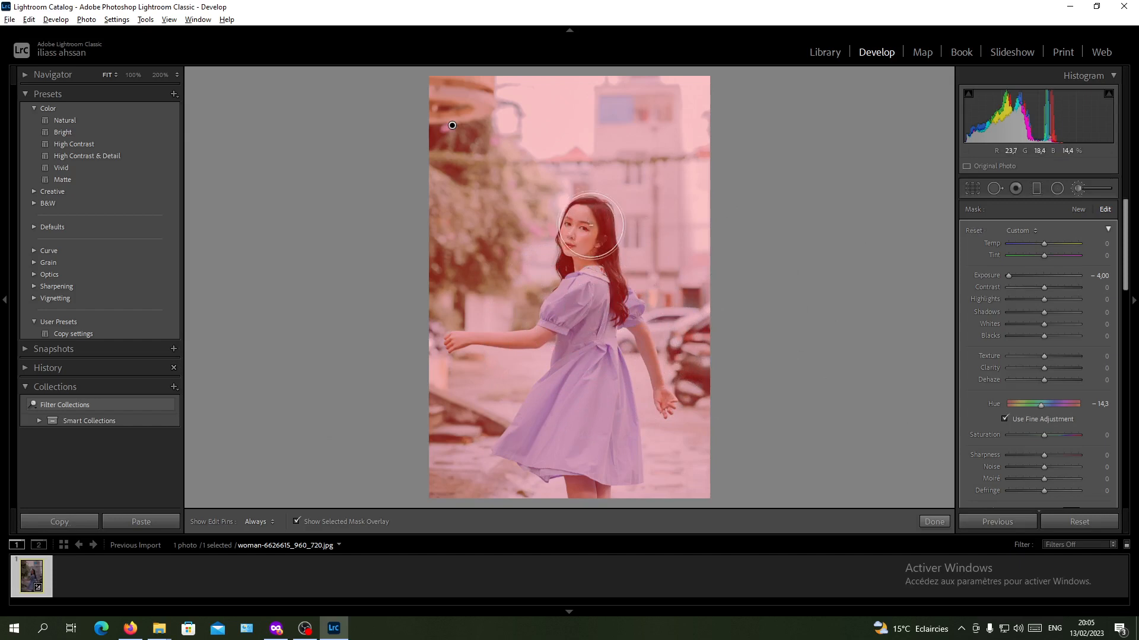
drag(592, 227, 588, 234)
drag(595, 305, 593, 382)
Step: Switch the mask brush to Erase and set its Flow to 81
scroll(980, 369, down, 4)
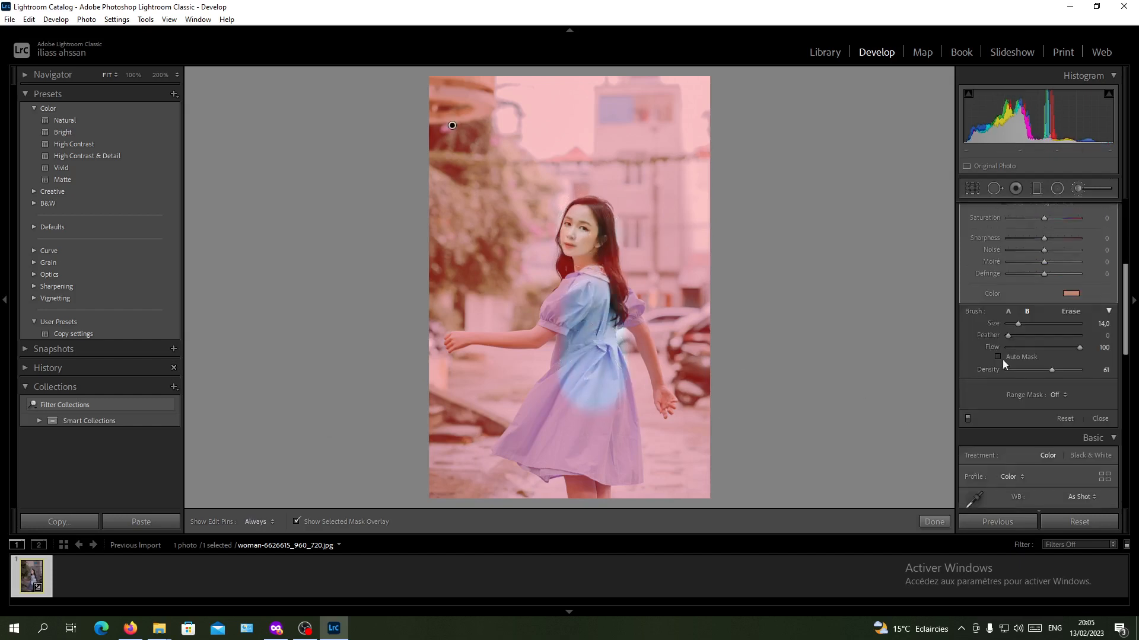
click(1067, 313)
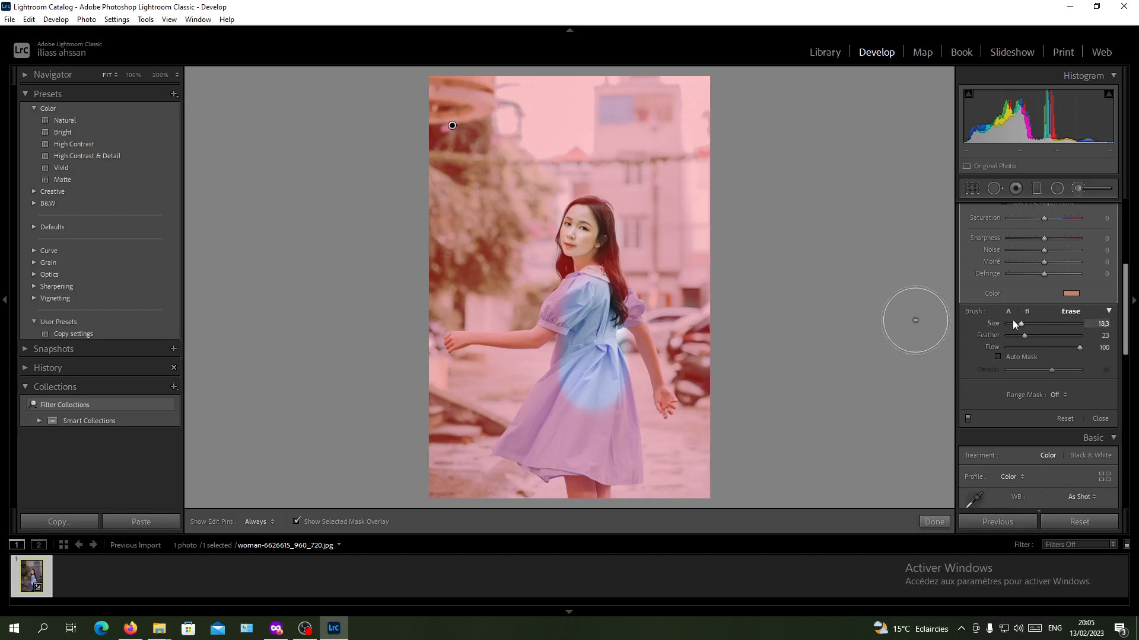
drag(1074, 348, 1063, 348)
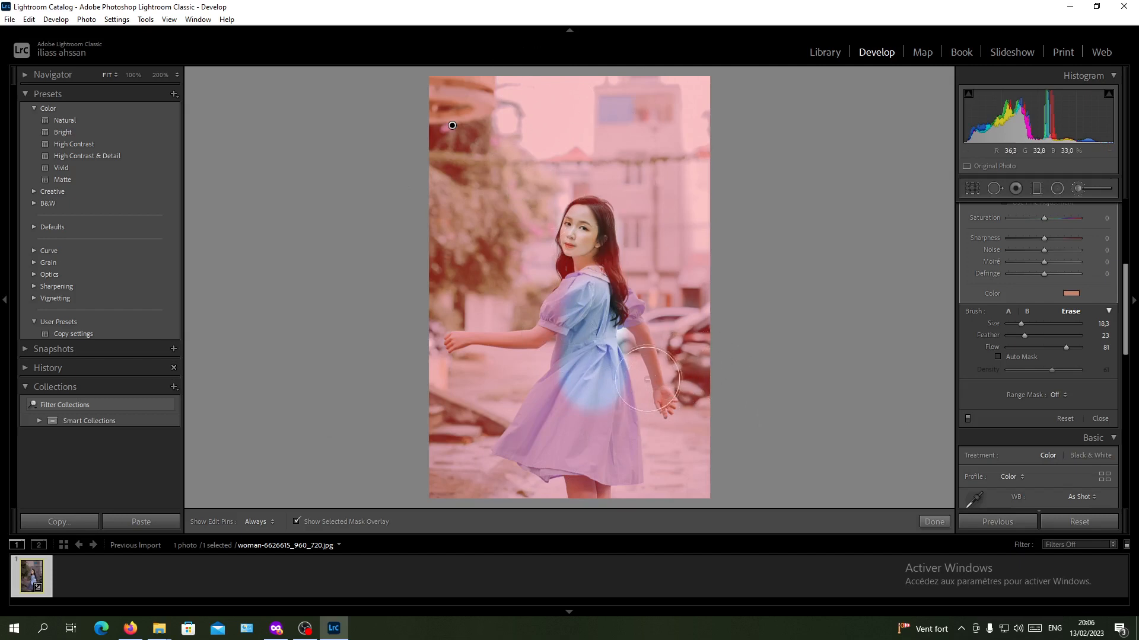
Step: Reduce the eraser brush and remove the mask from the dress skirt and the outstretched arm, hiding the edit pins
key(alt)
key(alt)
scroll(599, 382, down, 4)
mouse_move(582, 414)
mouse_down()
mouse_move(592, 393)
mouse_move(606, 429)
mouse_move(575, 394)
mouse_move(561, 437)
mouse_move(538, 446)
mouse_move(570, 370)
mouse_move(578, 313)
mouse_move(567, 313)
mouse_move(577, 302)
mouse_move(559, 326)
mouse_move(520, 336)
mouse_move(552, 335)
mouse_move(555, 320)
mouse_move(533, 338)
mouse_move(459, 342)
mouse_up()
scroll(543, 334, down, 3)
key(h)
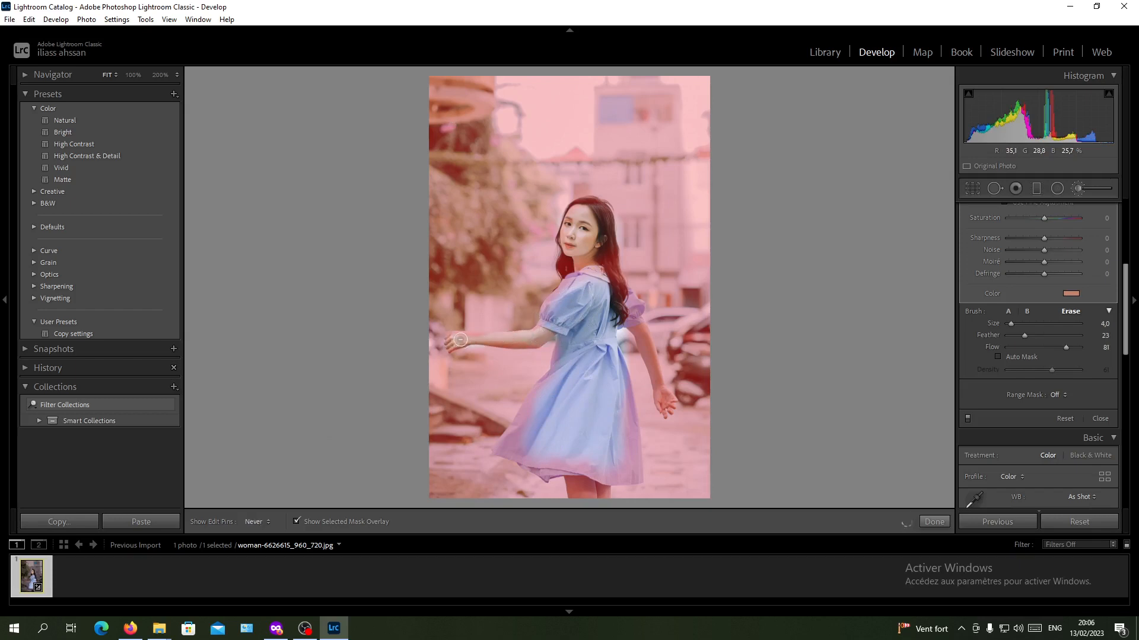
Step: Erase the mask from the woman's hair with a size 3 brush
key(h)
scroll(462, 337, up, 2)
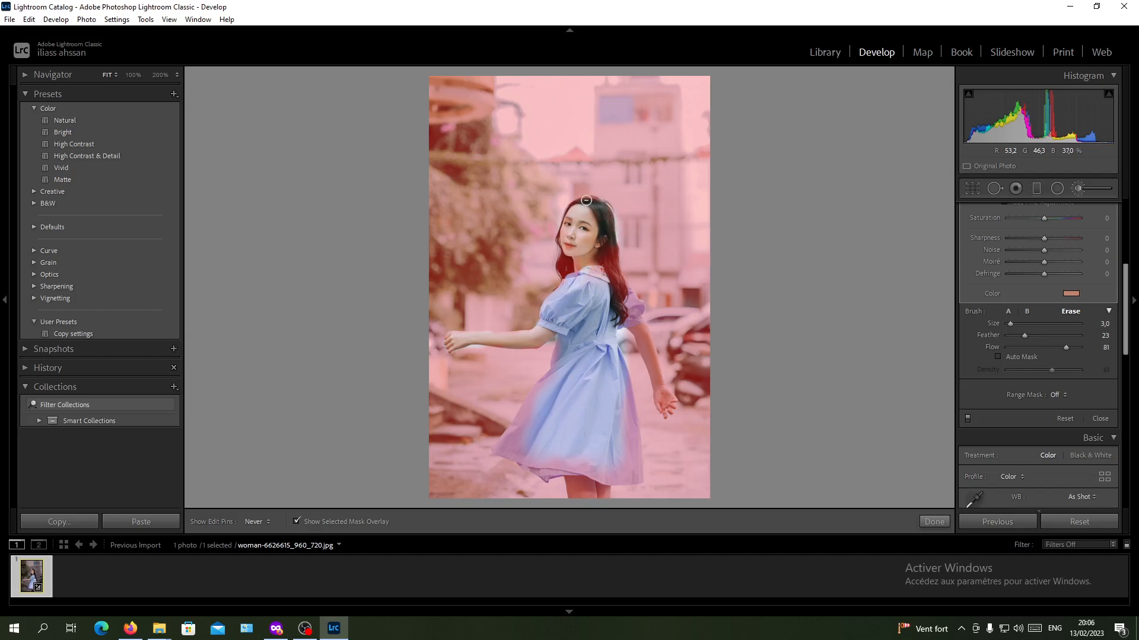
mouse_move(615, 283)
mouse_down()
mouse_move(605, 262)
mouse_move(598, 285)
mouse_up()
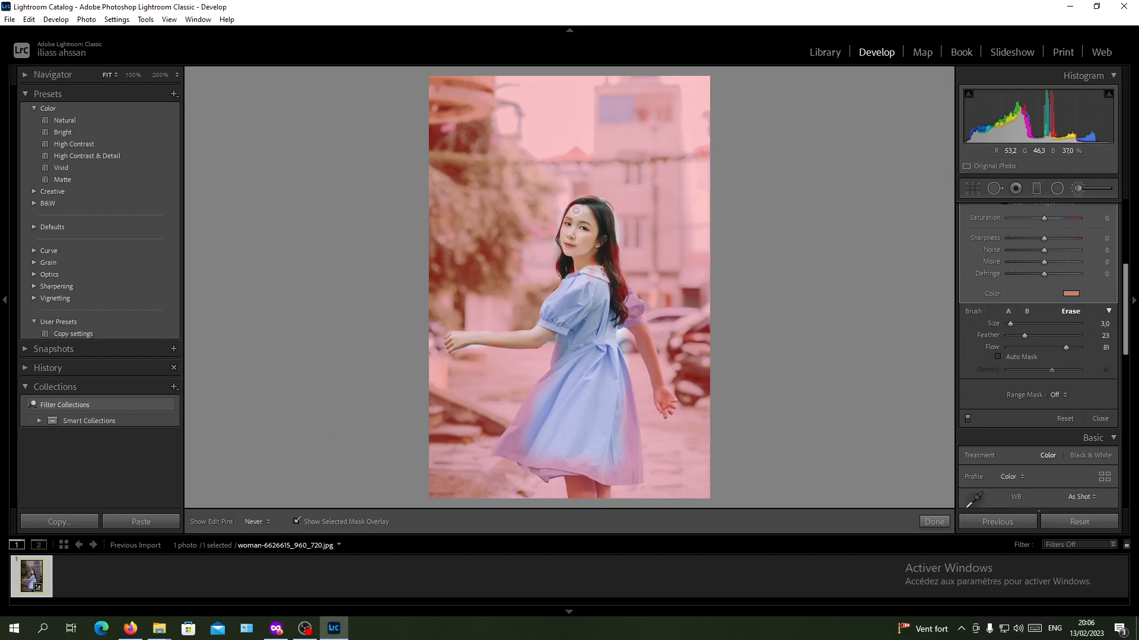
Step: Erase the remaining mask from the dress edges, legs, trailing arm and the area beside the hair, using a brush up to size 5
mouse_move(598, 295)
mouse_down()
mouse_move(589, 262)
mouse_move(582, 311)
mouse_move(599, 258)
mouse_move(581, 272)
mouse_move(574, 263)
mouse_move(596, 247)
mouse_move(605, 313)
mouse_move(603, 250)
mouse_move(620, 311)
mouse_move(590, 363)
mouse_move(583, 452)
mouse_move(568, 386)
mouse_move(521, 450)
mouse_move(574, 354)
mouse_move(567, 369)
mouse_move(599, 371)
mouse_move(615, 394)
mouse_move(626, 463)
mouse_move(580, 453)
mouse_move(586, 495)
mouse_move(601, 461)
mouse_move(588, 494)
mouse_move(586, 461)
mouse_move(546, 457)
mouse_move(533, 432)
mouse_move(518, 446)
mouse_move(522, 423)
mouse_move(513, 454)
mouse_up()
scroll(596, 280, down, 3)
scroll(595, 287, up, 5)
scroll(532, 432, down, 6)
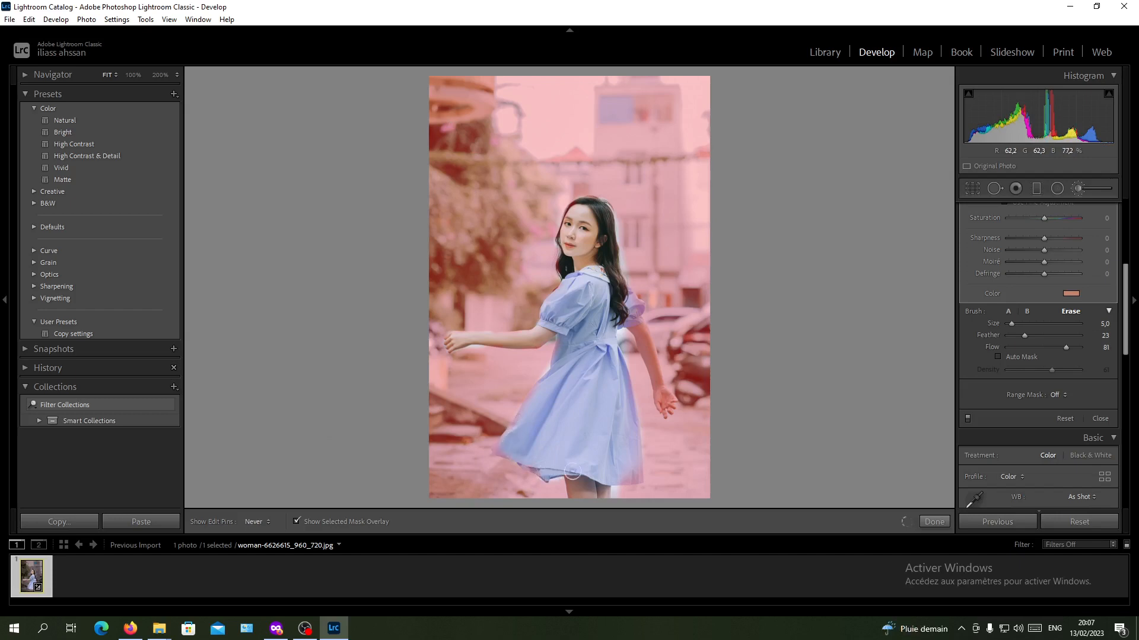
mouse_move(635, 476)
mouse_down()
mouse_move(630, 384)
mouse_move(655, 359)
mouse_move(672, 399)
mouse_move(644, 351)
mouse_up()
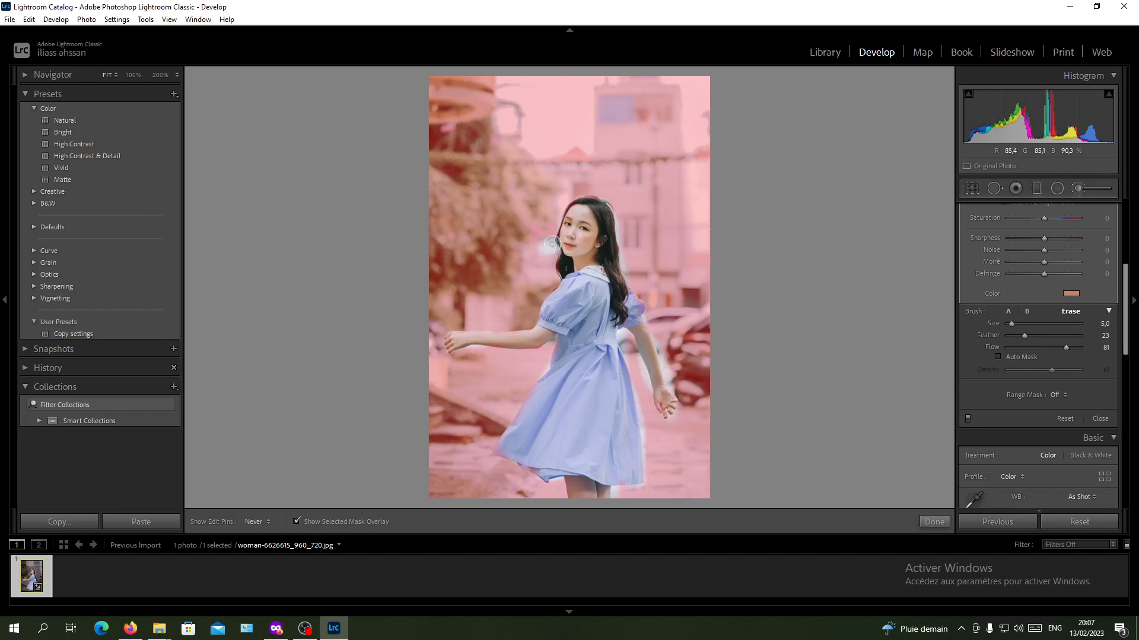
mouse_move(552, 245)
mouse_down()
mouse_move(601, 204)
mouse_move(571, 250)
mouse_move(569, 266)
mouse_move(597, 253)
mouse_up()
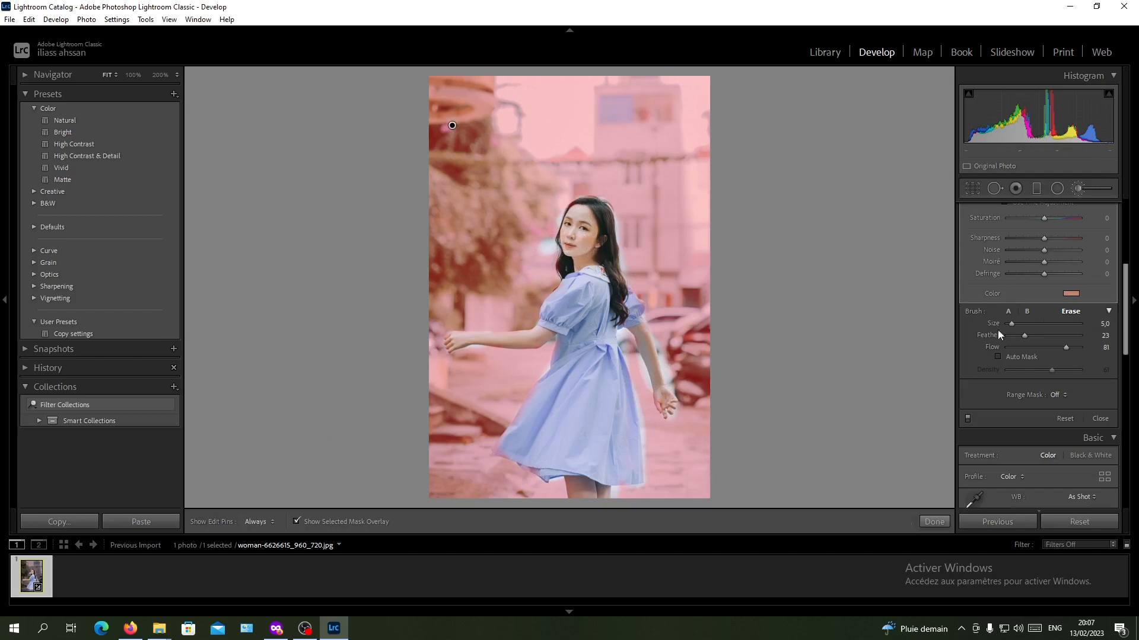
Step: Hide the mask overlay and set the background mask's Texture and Clarity to -100 and Dehaze to -68
scroll(998, 323, up, 4)
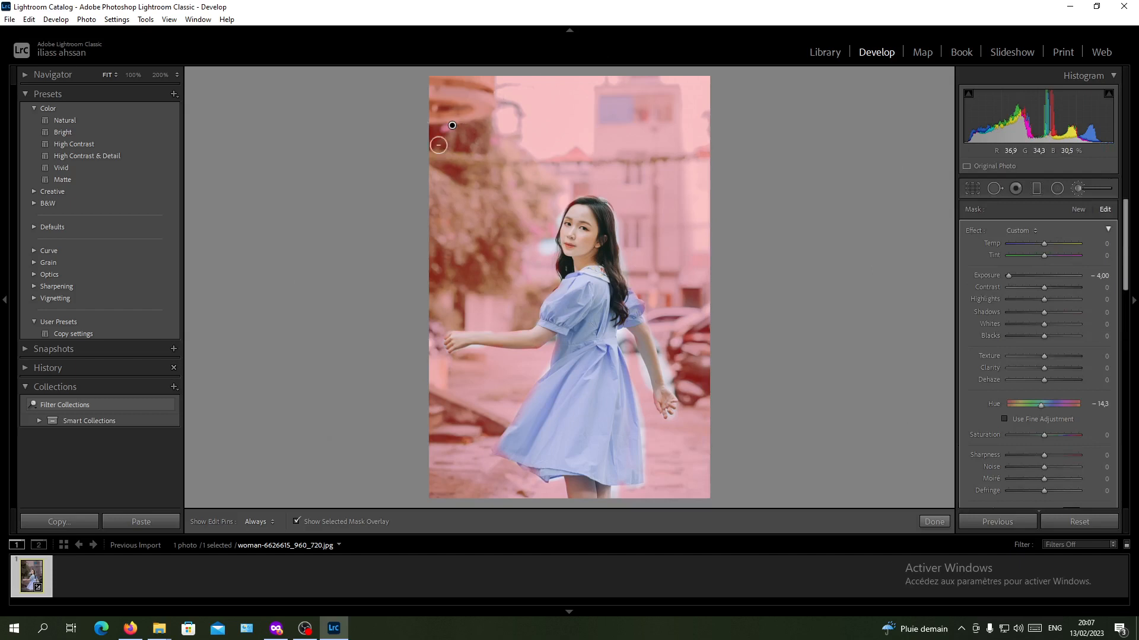
key(o)
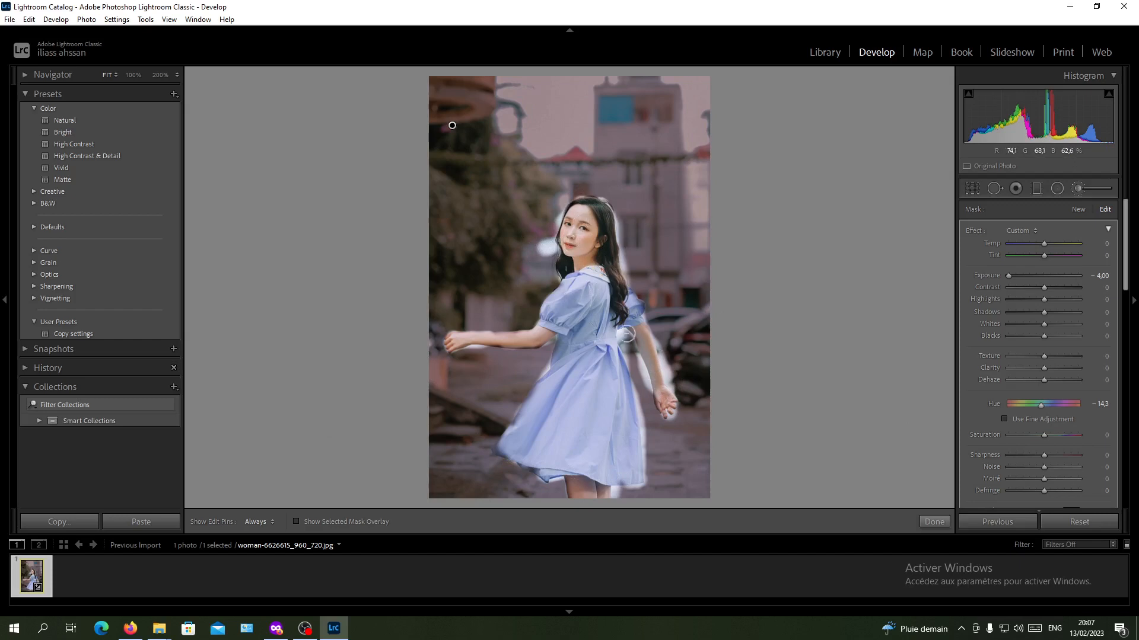
scroll(1041, 326, down, 2)
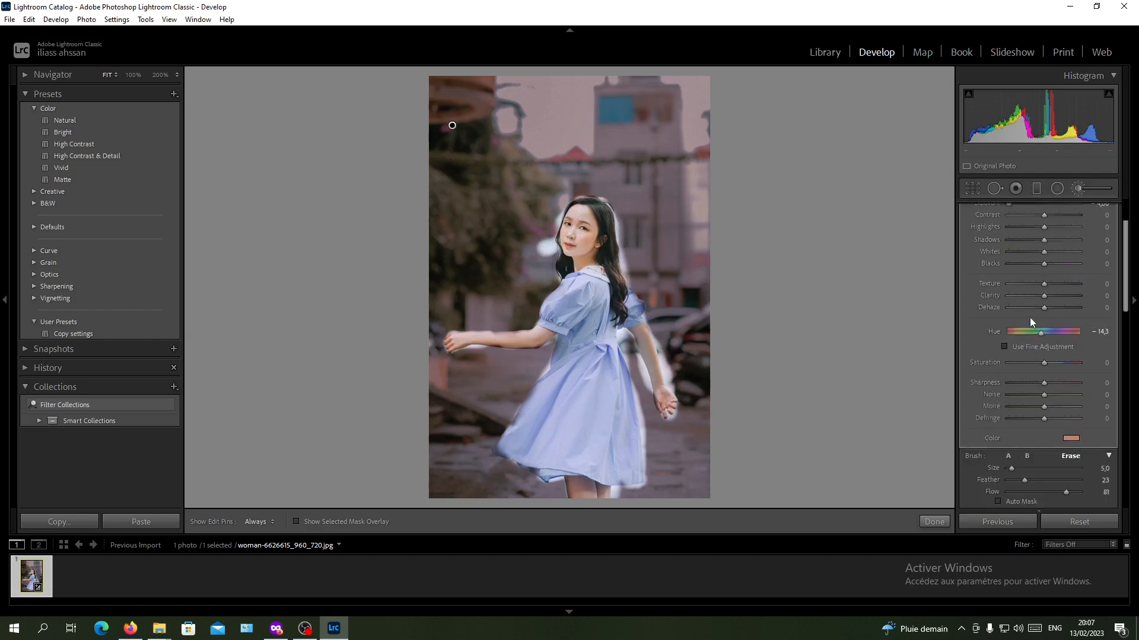
drag(1037, 285, 1016, 306)
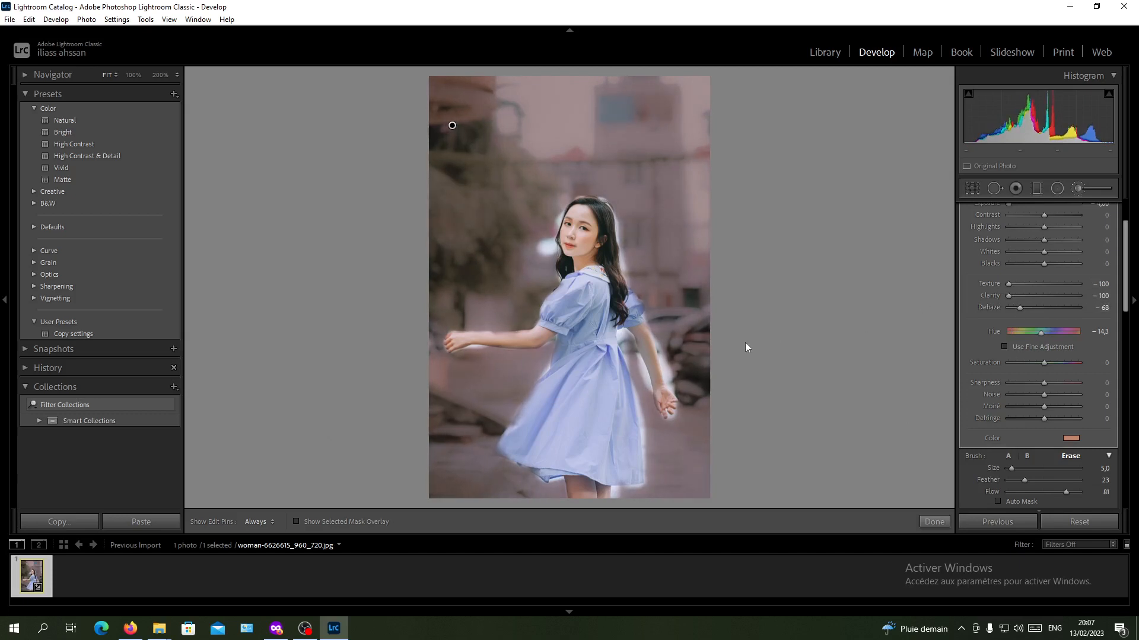
key(k)
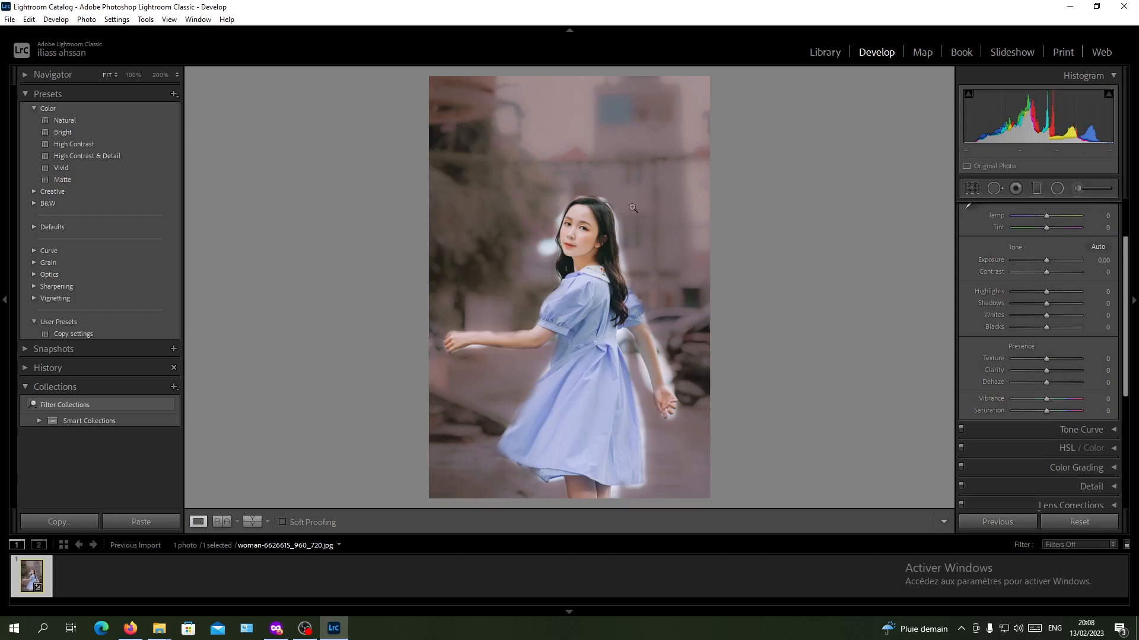
key(k)
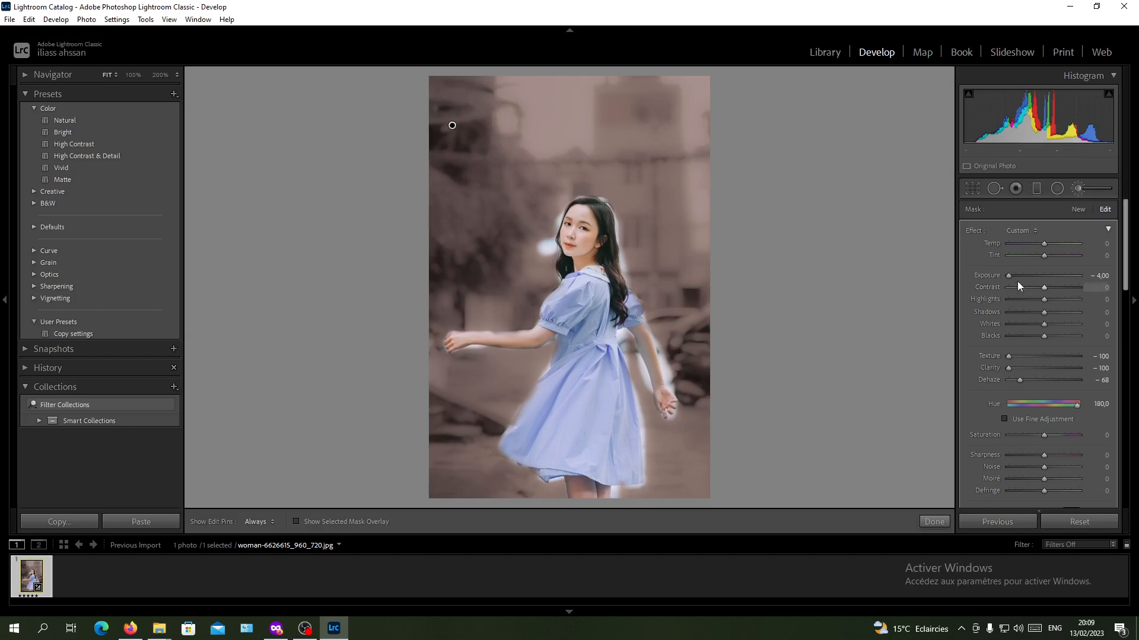
Step: Reset the background mask's Exposure to 0.00 and set its Hue to -8.0
drag(1009, 276, 1044, 274)
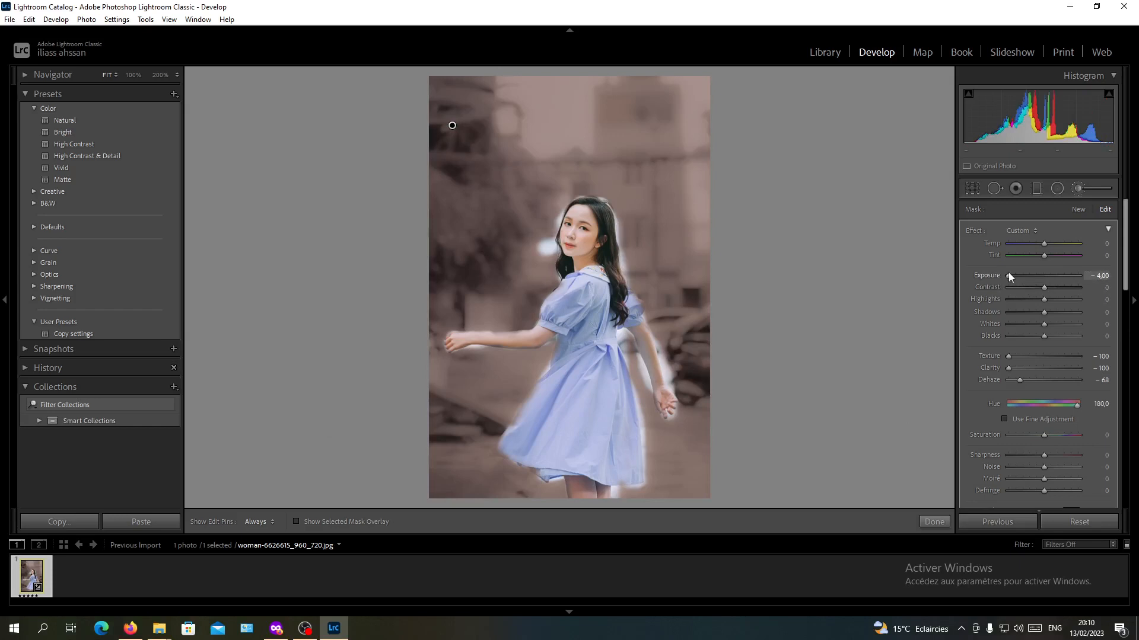
drag(1008, 272, 1044, 276)
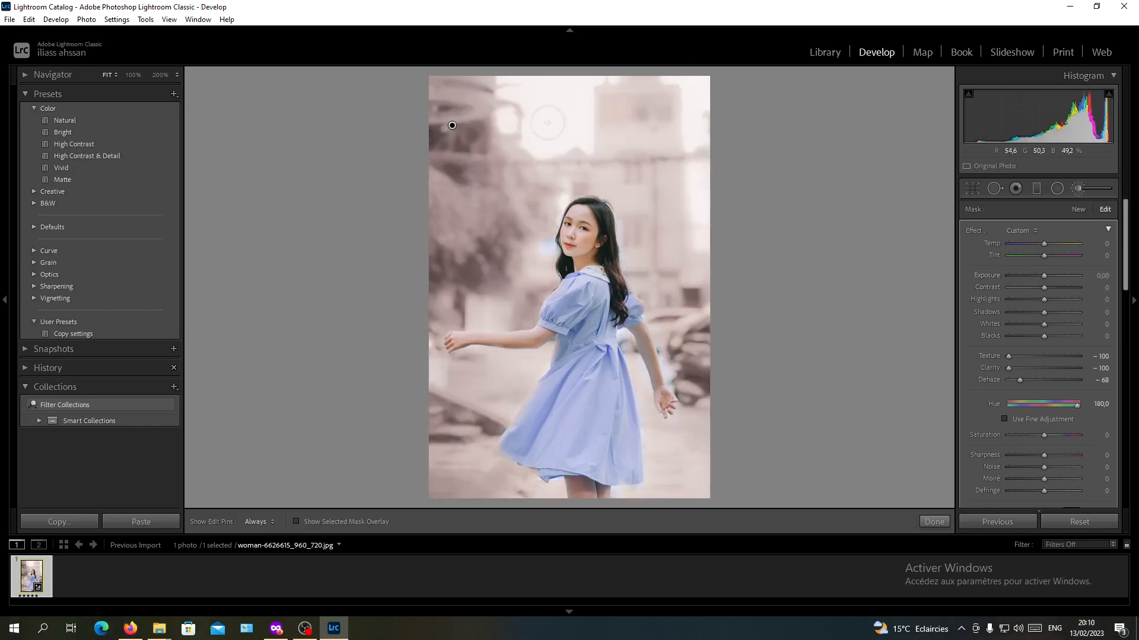
drag(1050, 406, 1041, 406)
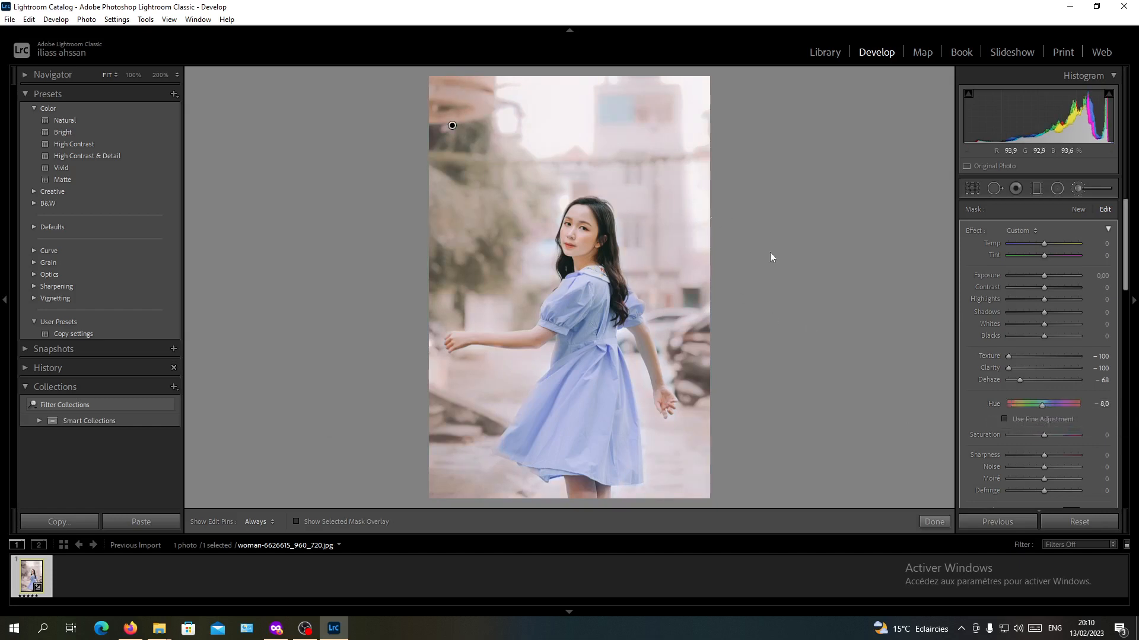
Step: Set the background mask's Texture to -100, Clarity to 97 and Dehaze to 8
drag(1009, 356, 1048, 382)
click(1029, 367)
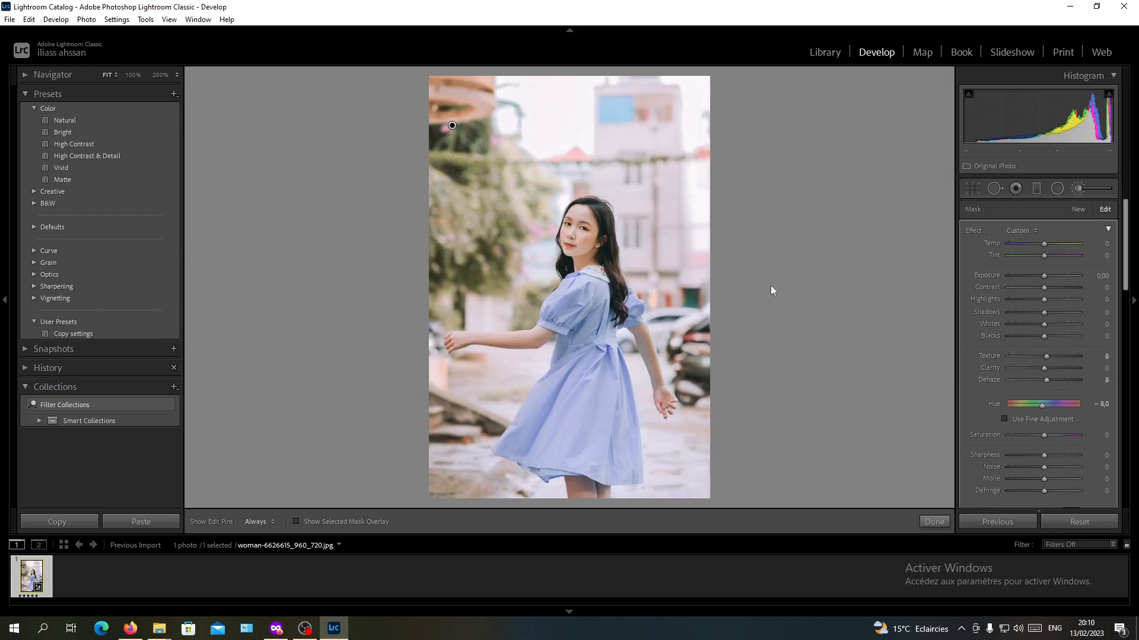
mouse_move(1046, 356)
mouse_down()
mouse_move(1002, 357)
mouse_move(1019, 372)
mouse_move(1035, 365)
mouse_move(999, 360)
mouse_move(1064, 358)
mouse_up()
drag(1018, 356, 1082, 368)
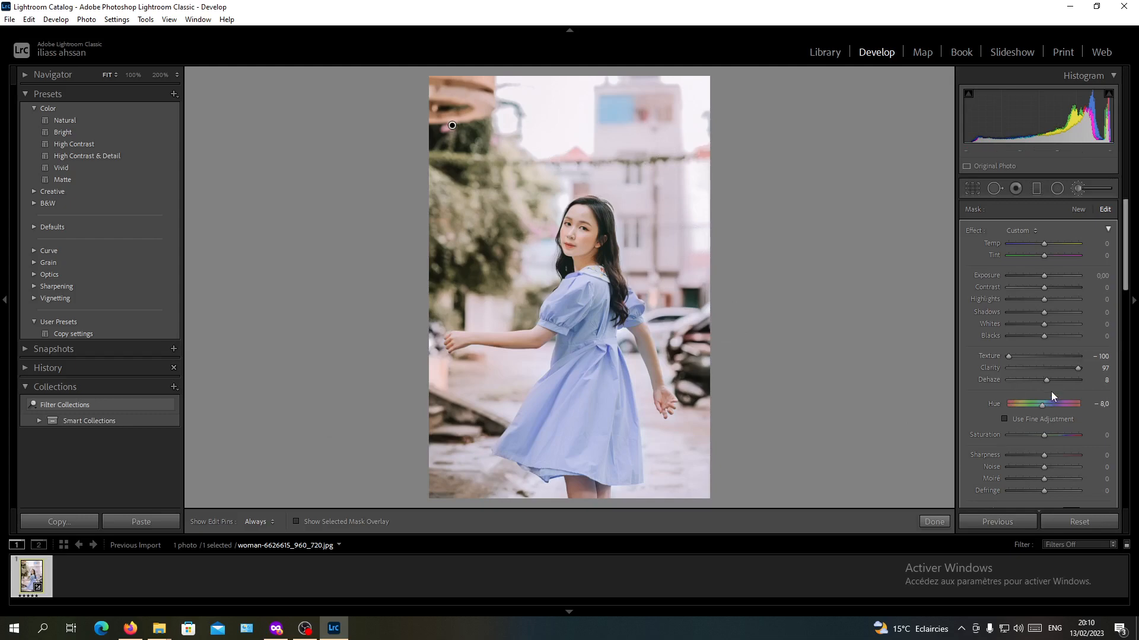
Step: Set the background mask's Dehaze to -11, Sharpness to 1 and Contrast to -78
drag(1046, 380, 1040, 380)
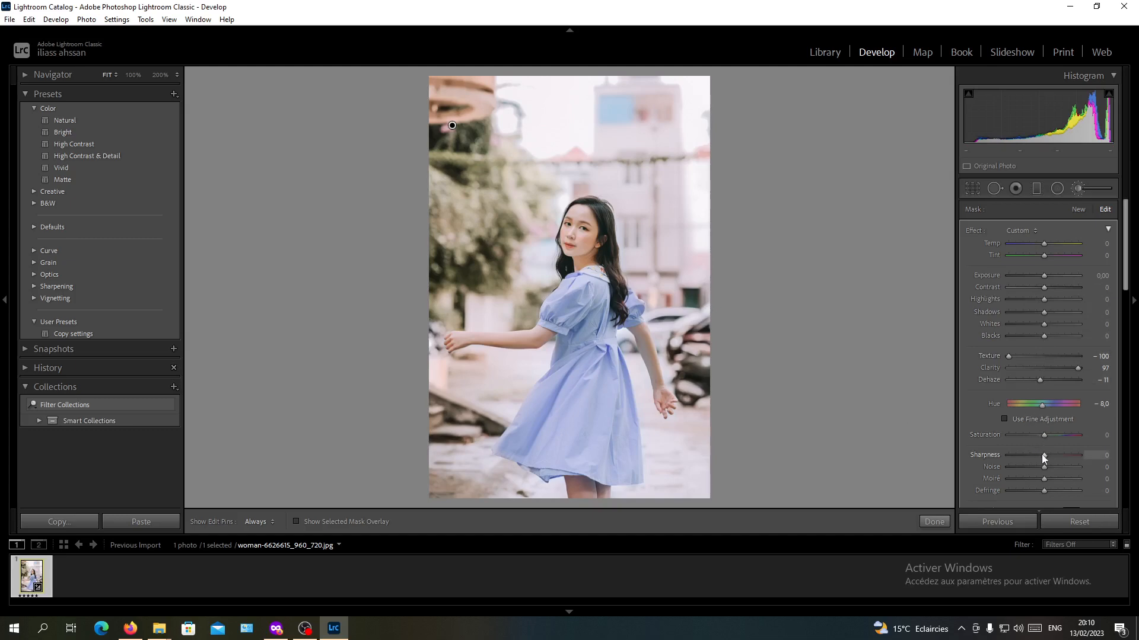
drag(1044, 456, 1031, 456)
drag(1043, 287, 1018, 297)
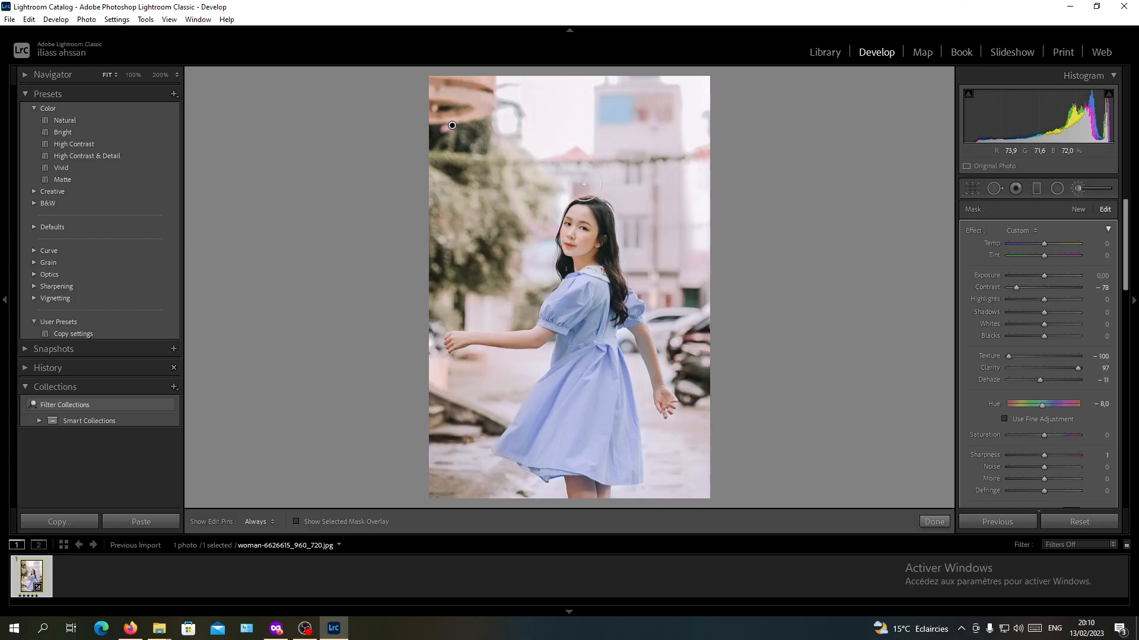